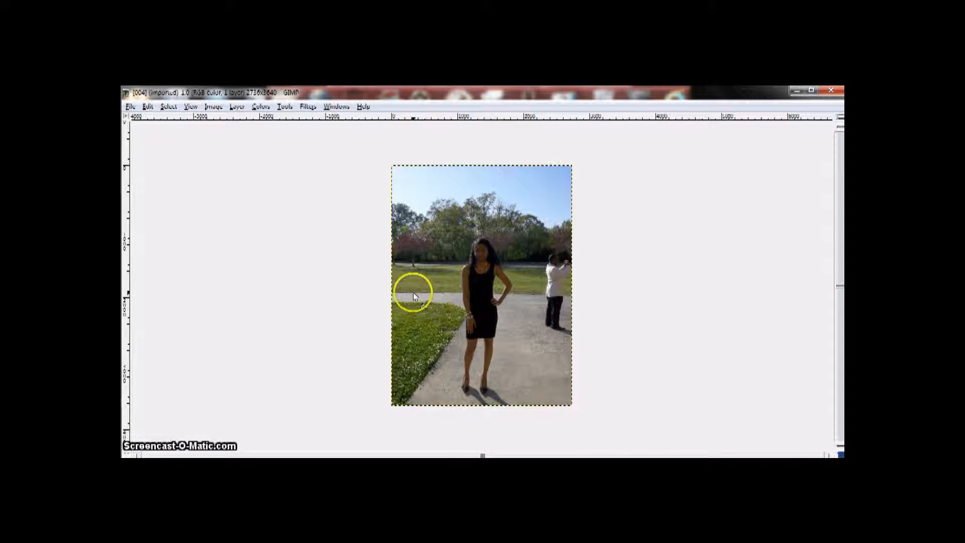
Activate the Paths tool and add an alpha channel to the photo's layer
click(285, 107)
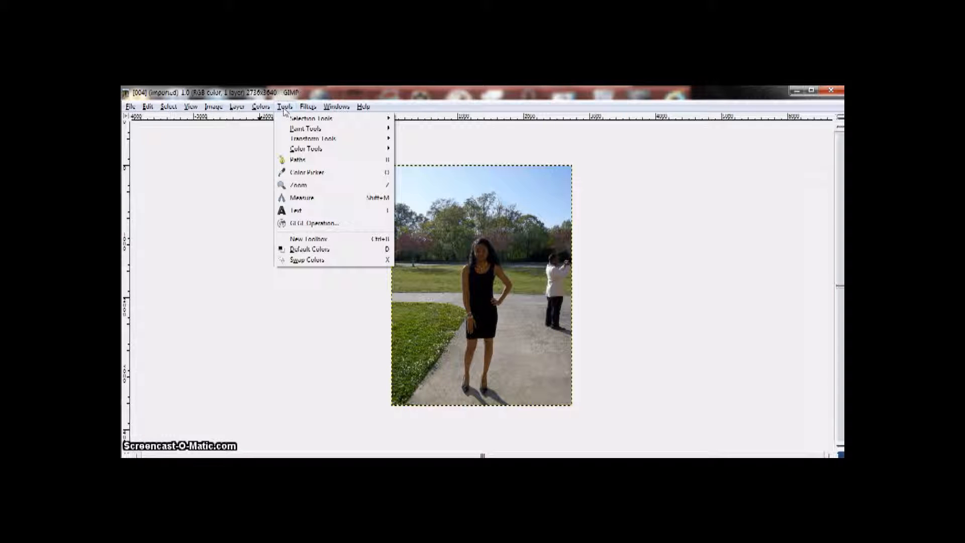
click(340, 165)
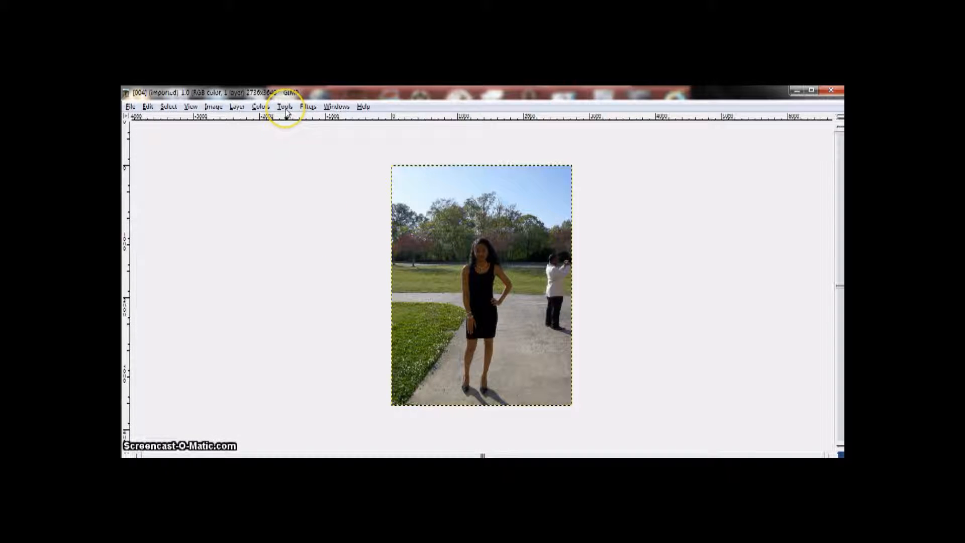
click(237, 107)
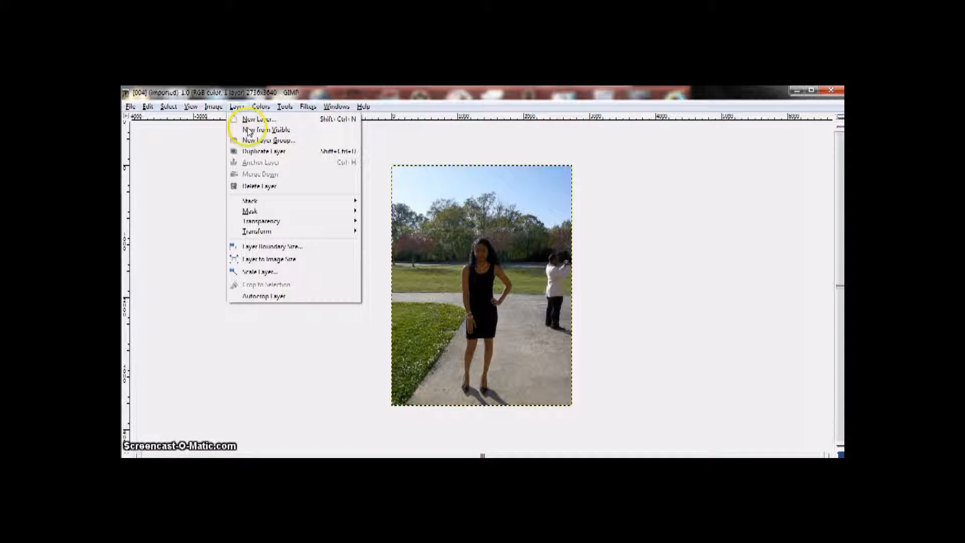
click(278, 227)
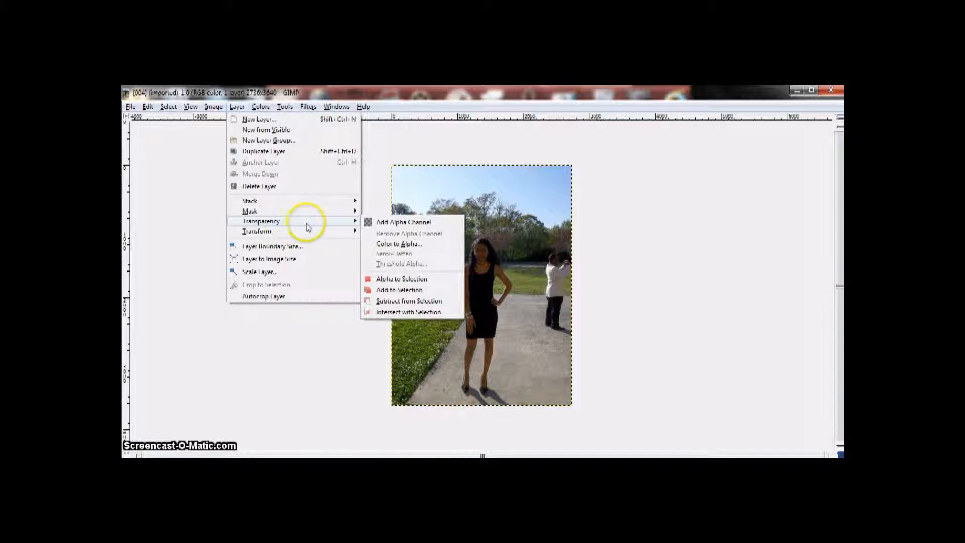
click(403, 224)
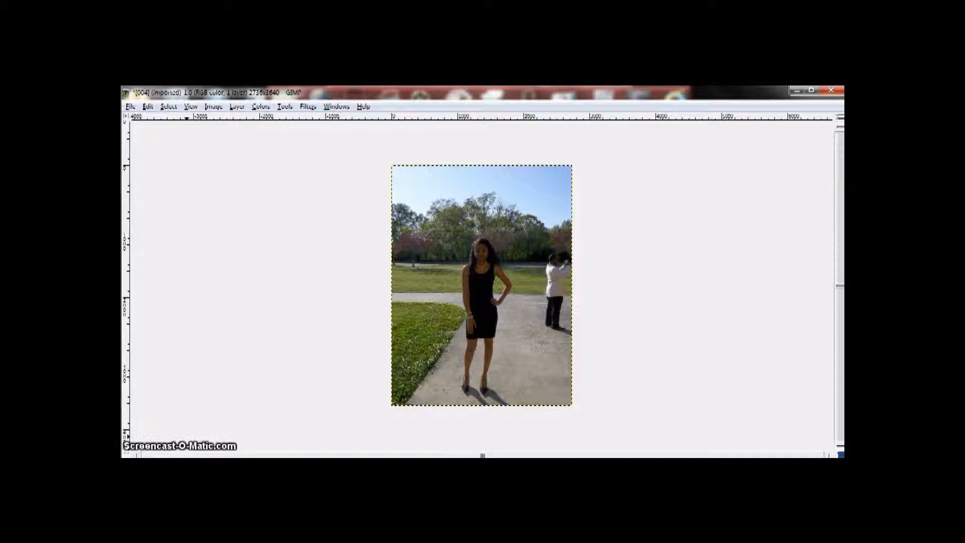
Place path anchors from the hair of the woman in the black dress down along her straight arm to the hand
click(469, 256)
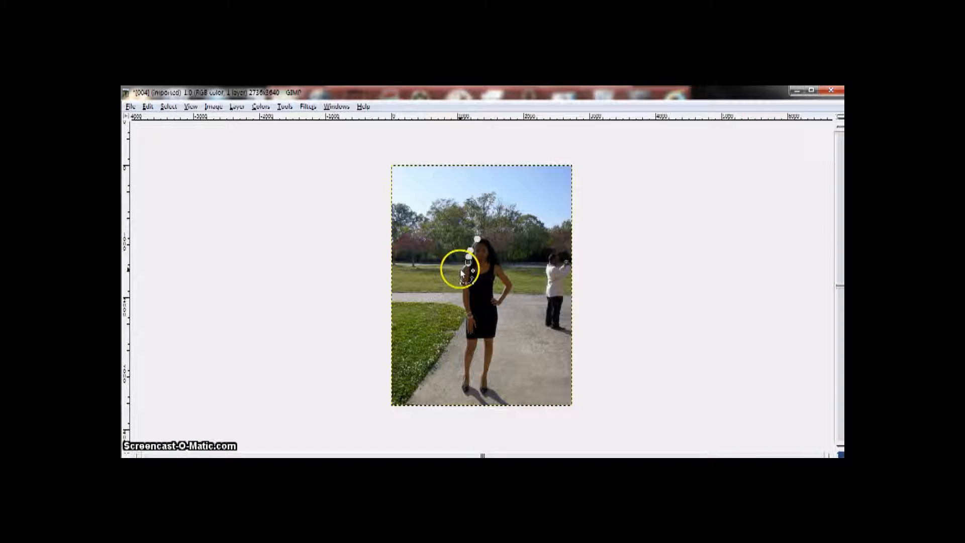
click(461, 270)
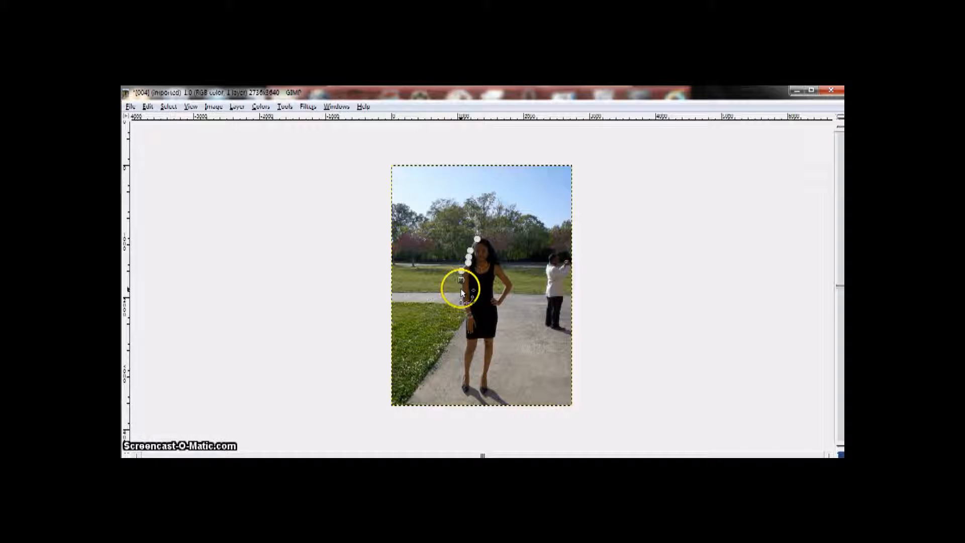
click(461, 289)
click(461, 298)
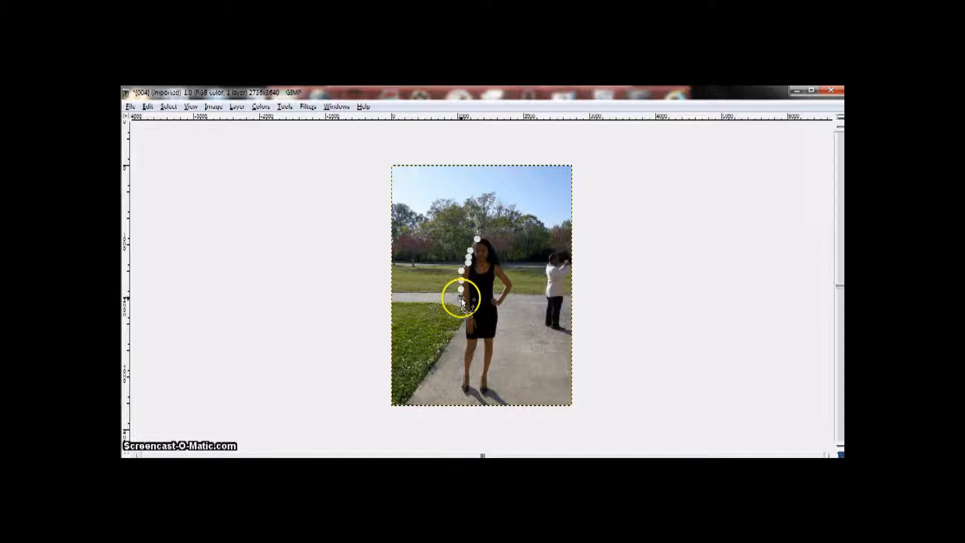
click(462, 301)
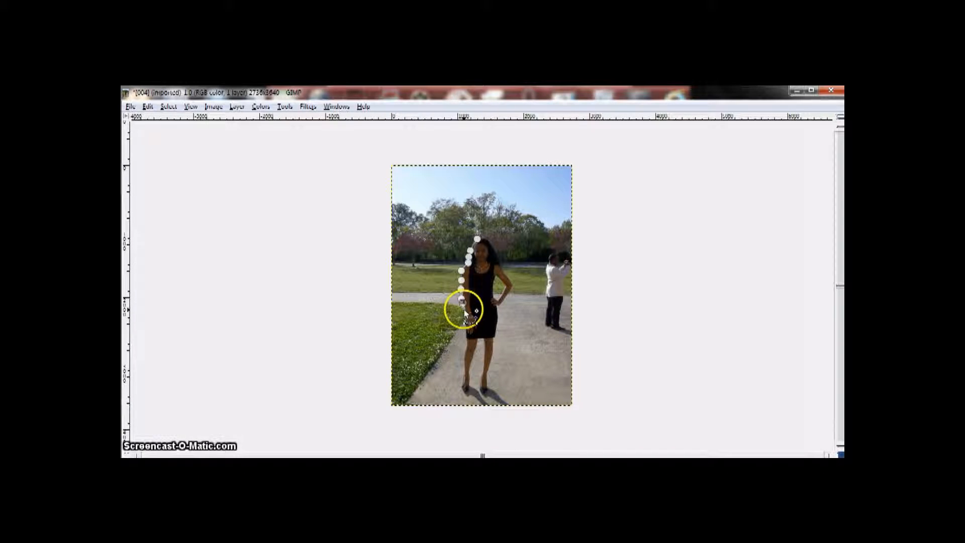
click(465, 315)
click(465, 322)
click(465, 330)
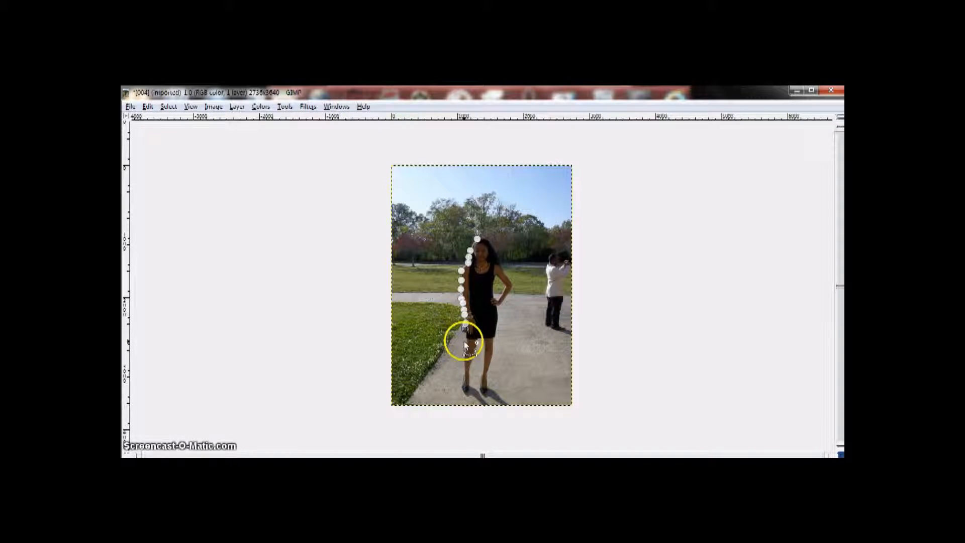
Continue the path down the outer edge of the leg nearest the grass and around its foot
click(464, 353)
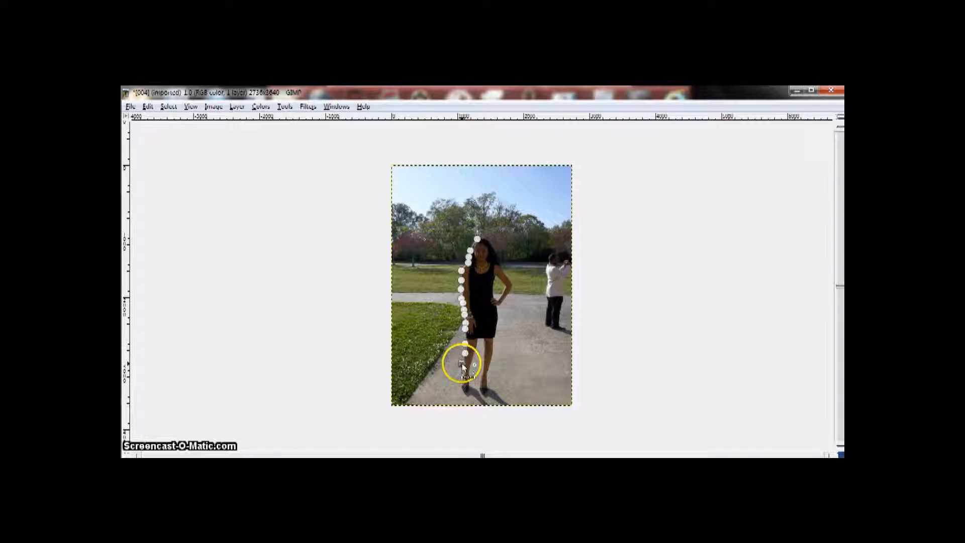
click(462, 370)
click(461, 381)
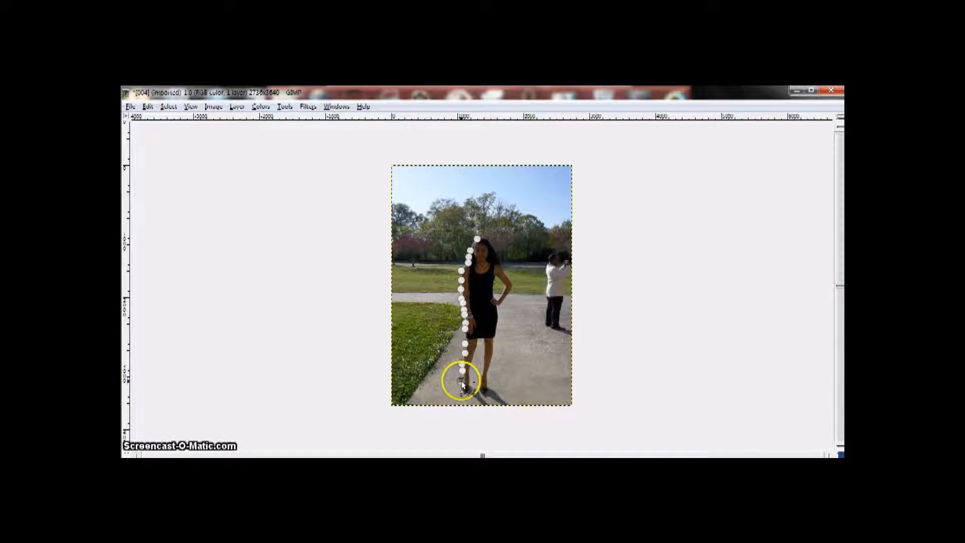
click(462, 390)
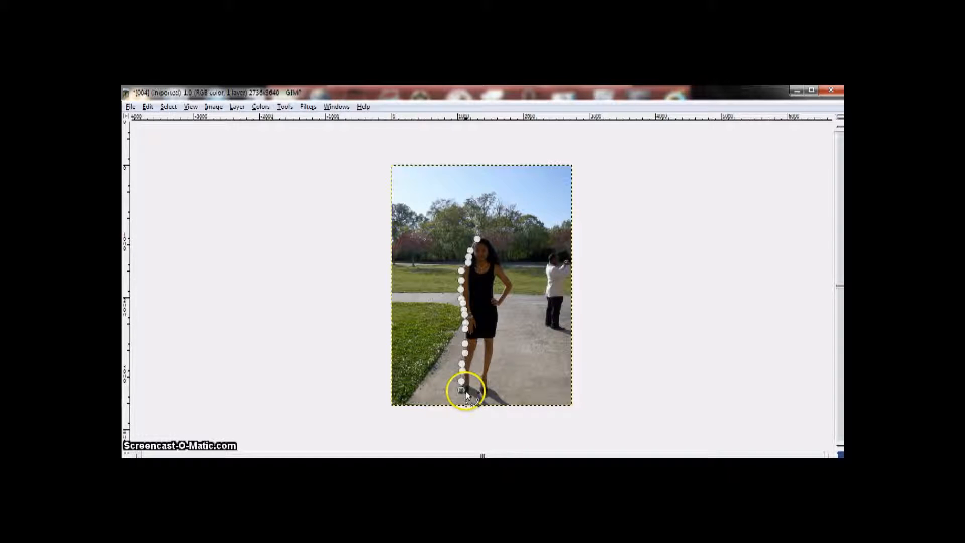
click(467, 391)
click(471, 386)
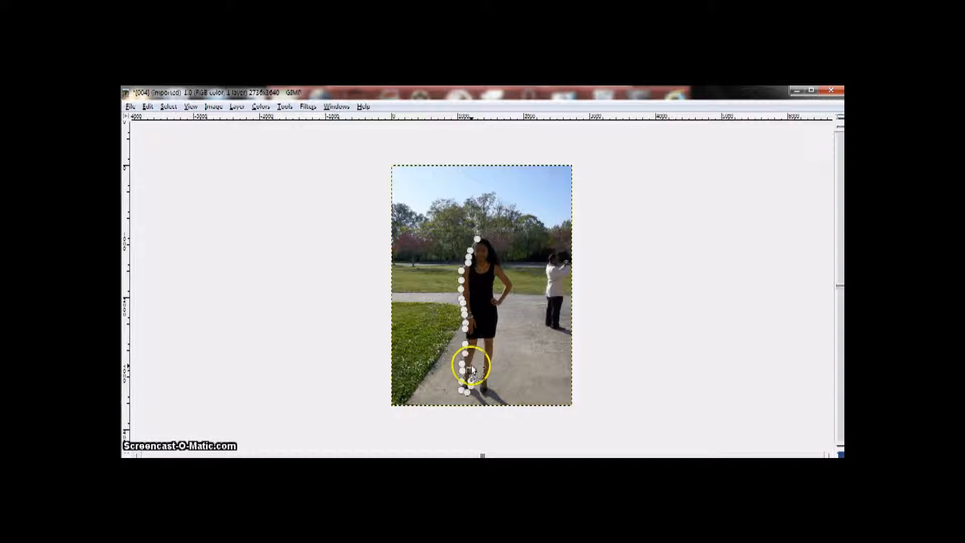
Trace the path up between the legs to the dress hem, then down the inner edge of the other leg and around its foot
click(471, 364)
click(475, 353)
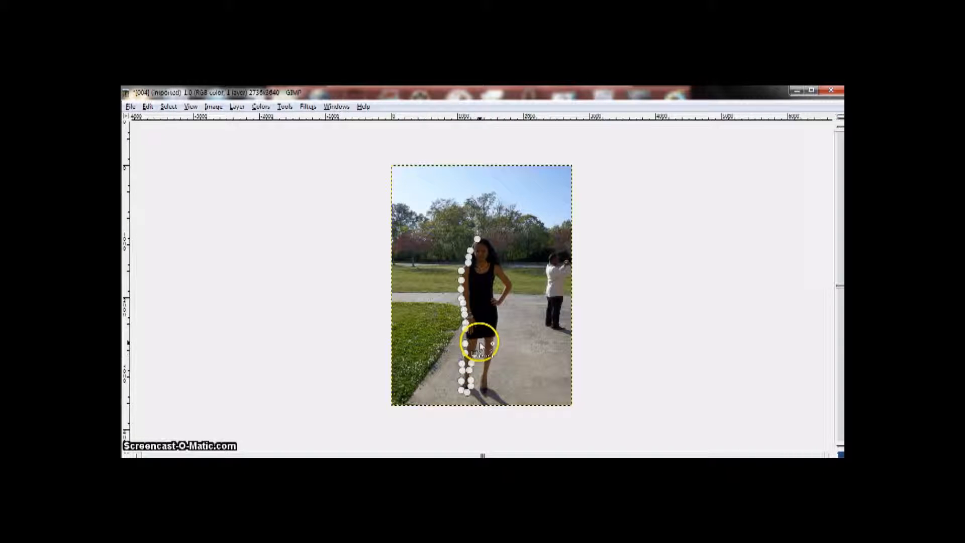
click(477, 339)
click(483, 339)
click(483, 352)
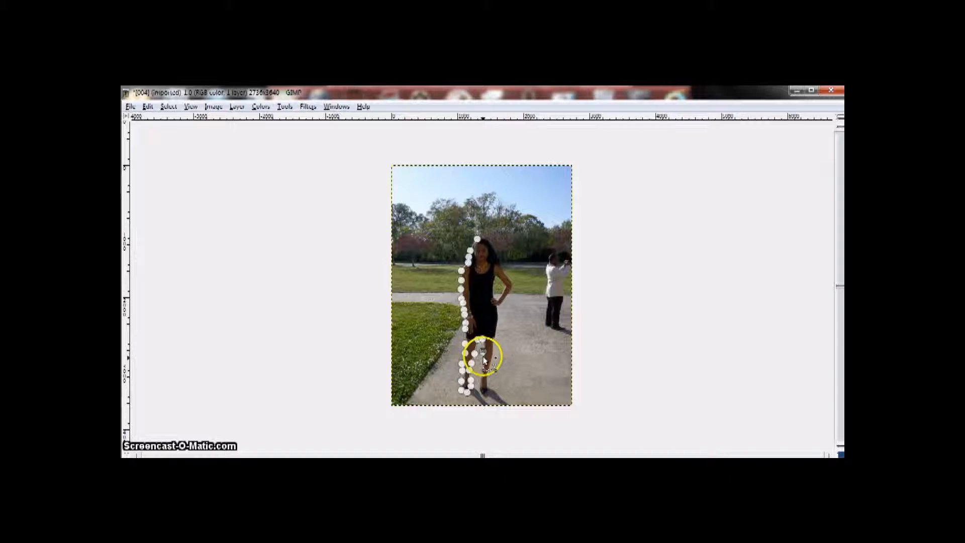
click(483, 368)
click(479, 379)
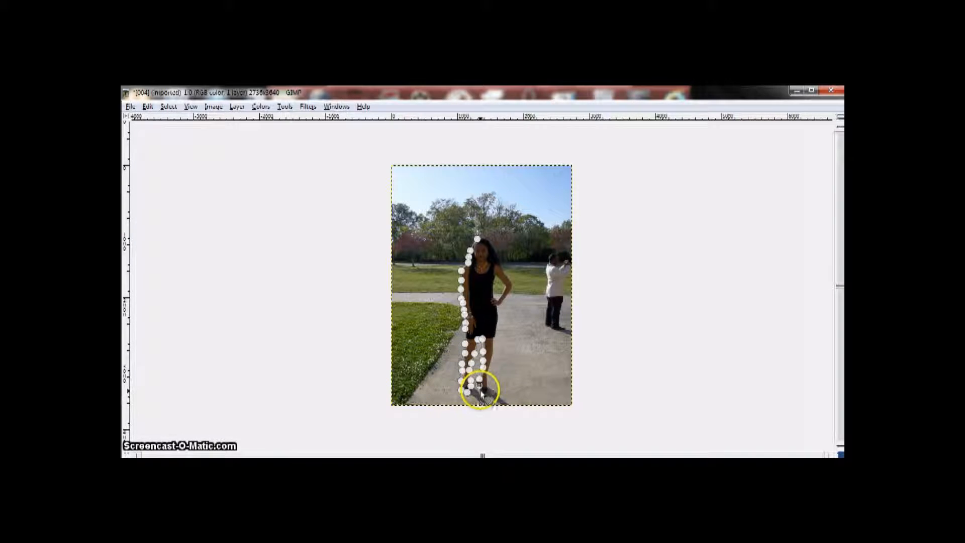
click(487, 394)
Continue the path up the outer edge of the second leg and along the side of the dress to the hip
click(488, 370)
click(492, 360)
click(494, 347)
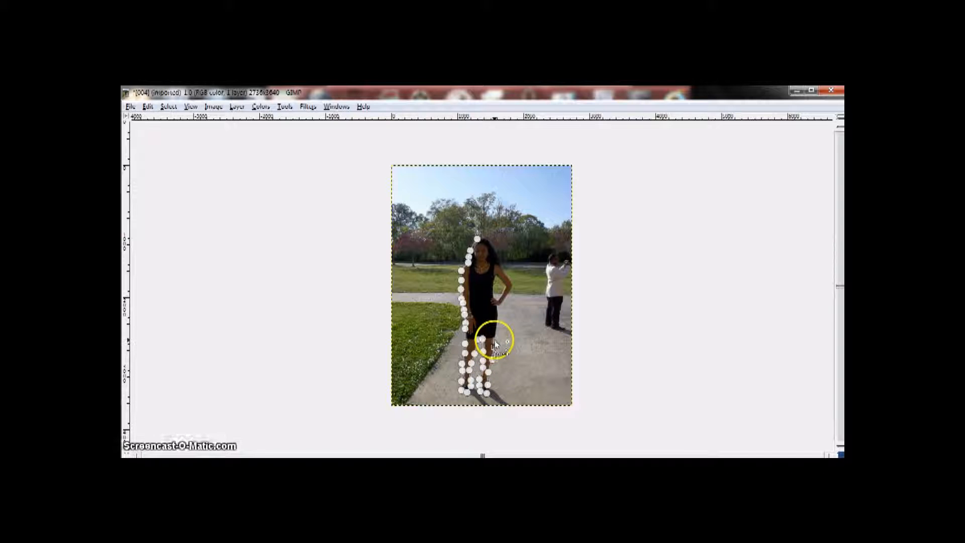
click(494, 339)
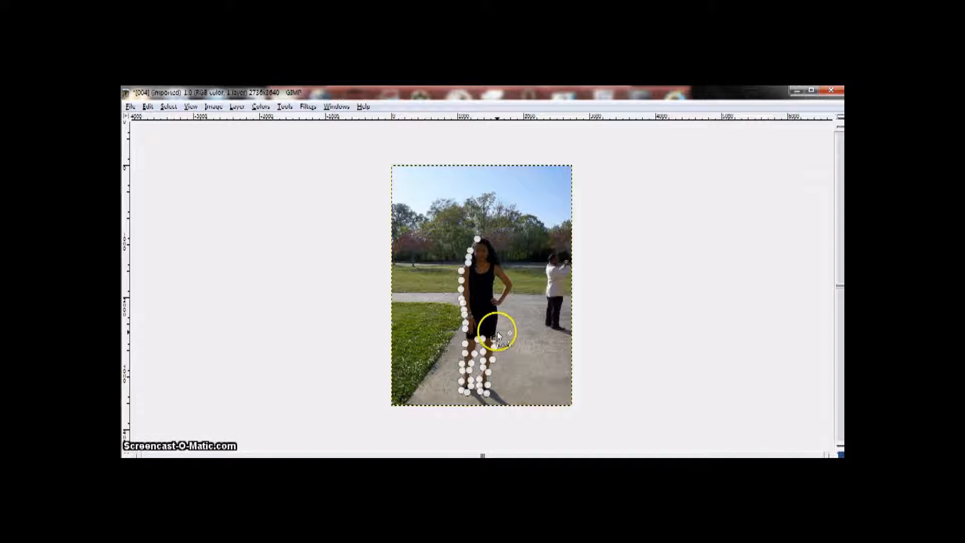
click(497, 330)
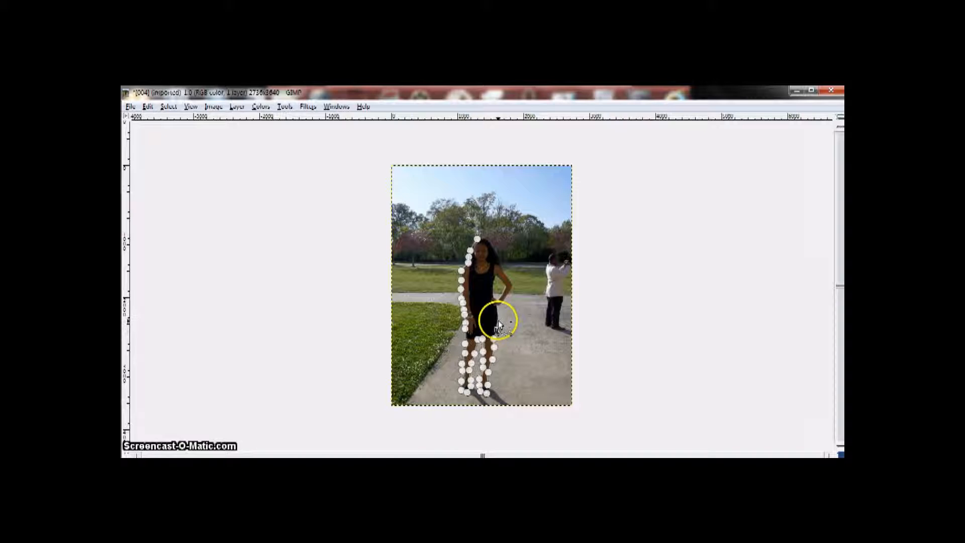
click(499, 316)
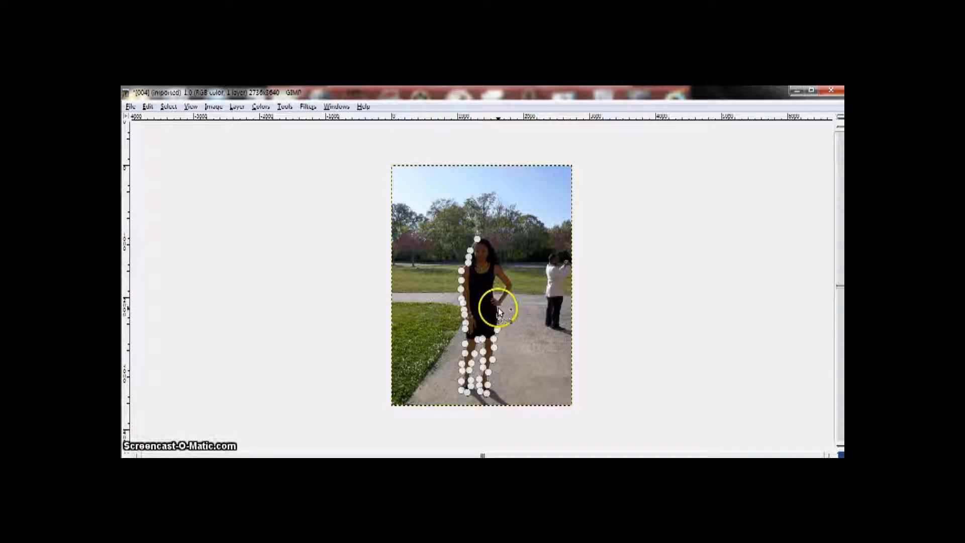
Trace the path around the bent arm's elbow and up past the shoulder to the hair
click(503, 305)
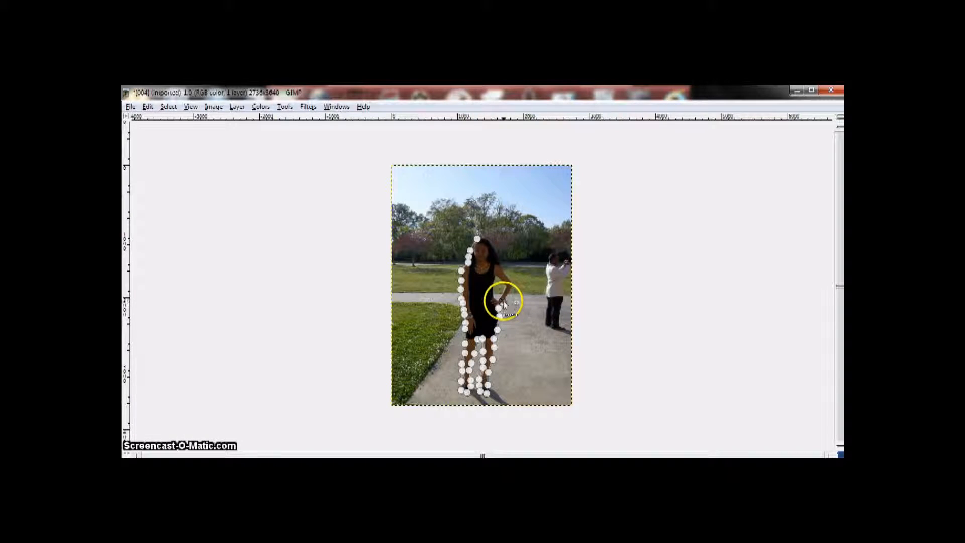
click(506, 297)
click(512, 286)
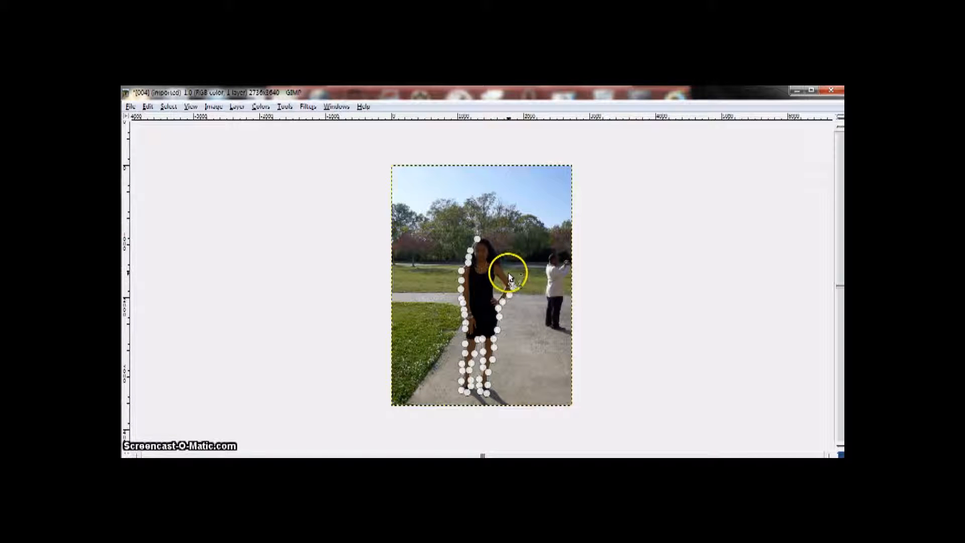
click(509, 274)
click(502, 267)
click(500, 256)
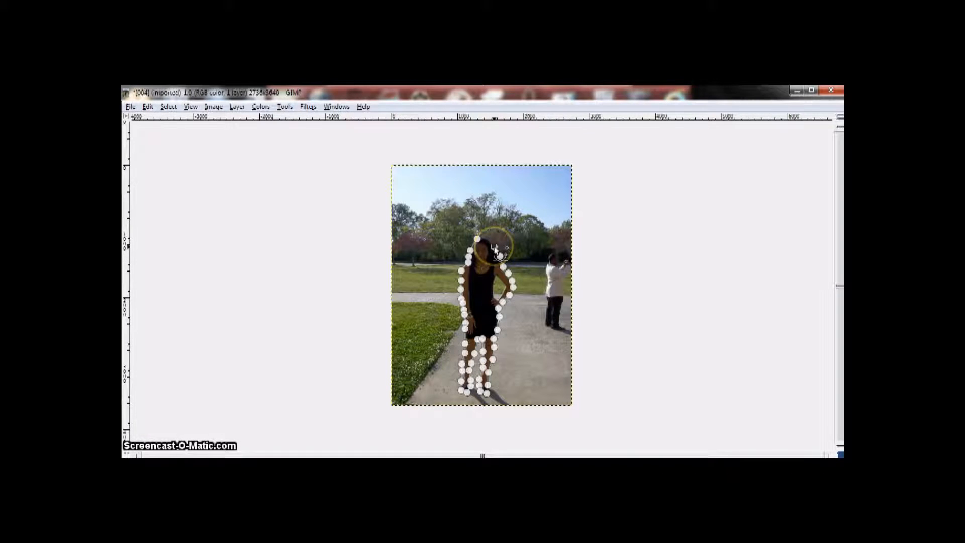
Finish the outline with anchors over the top of the woman's head, back to the path's starting point
click(495, 246)
right_click(490, 242)
click(488, 239)
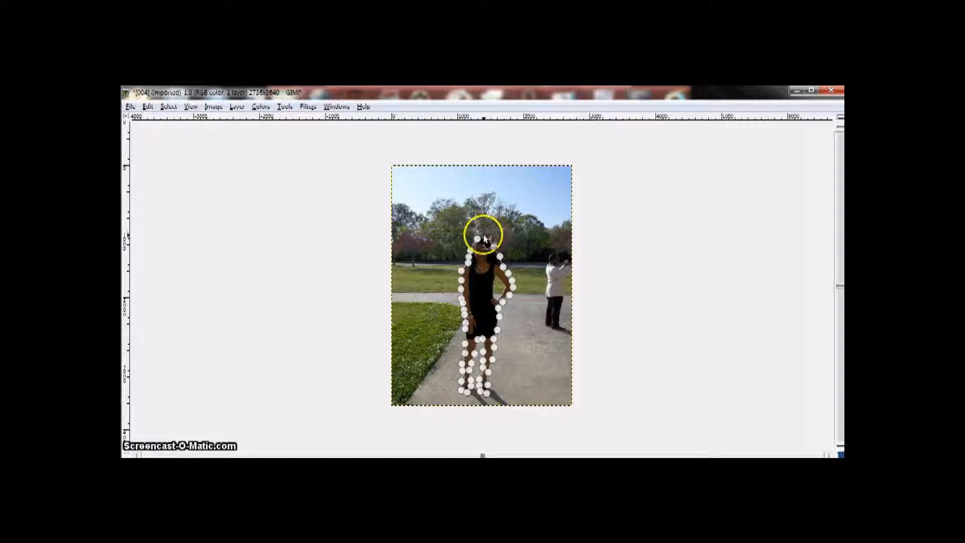
right_click(478, 241)
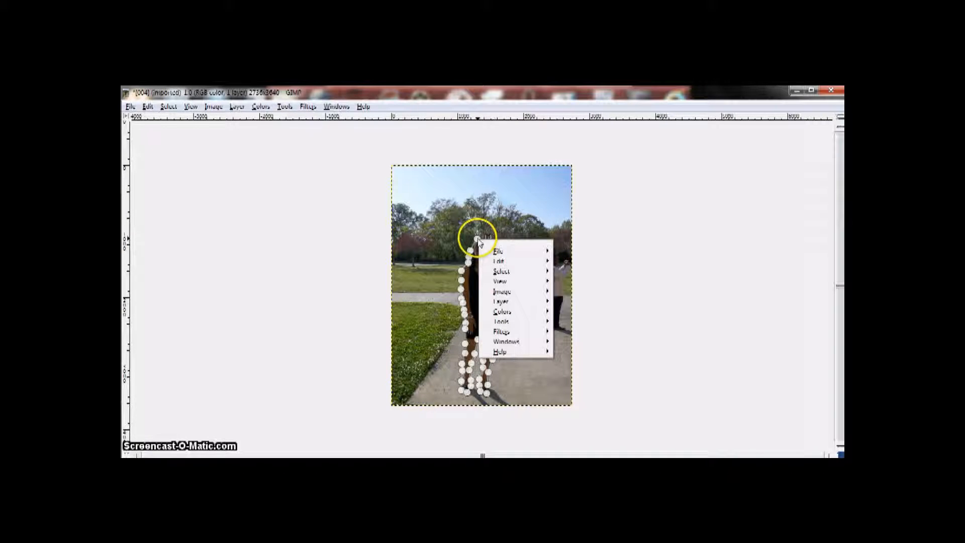
click(478, 240)
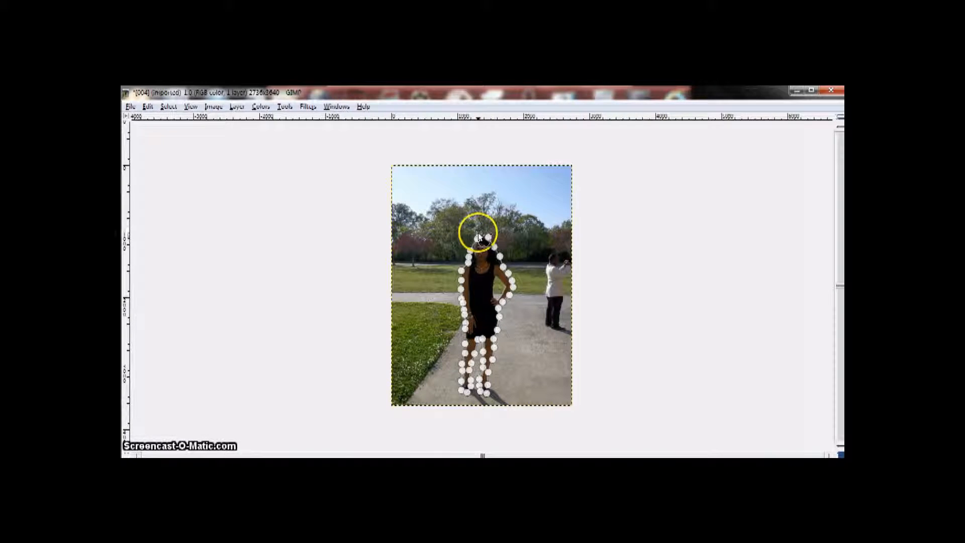
Create a selection from the path traced around the woman
right_click(481, 268)
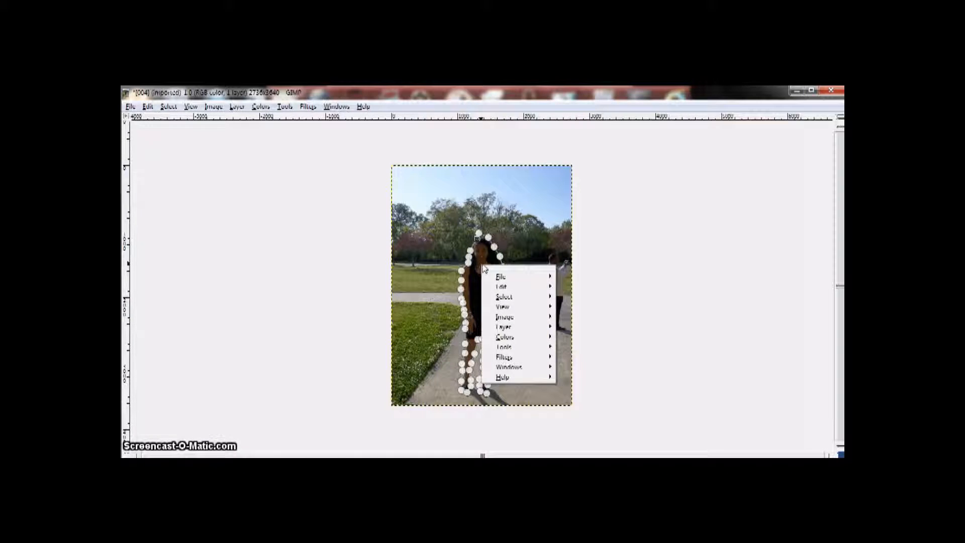
mouse_move(524, 299)
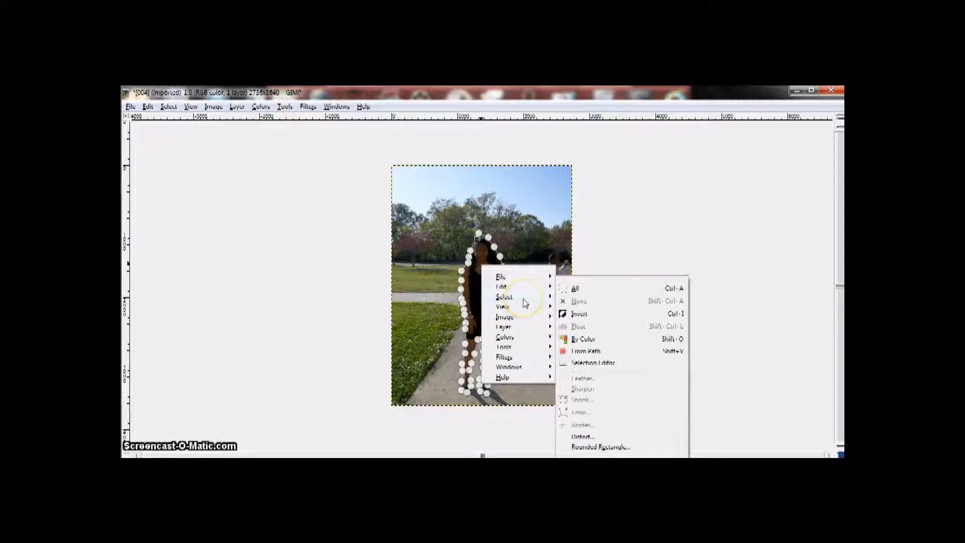
click(587, 354)
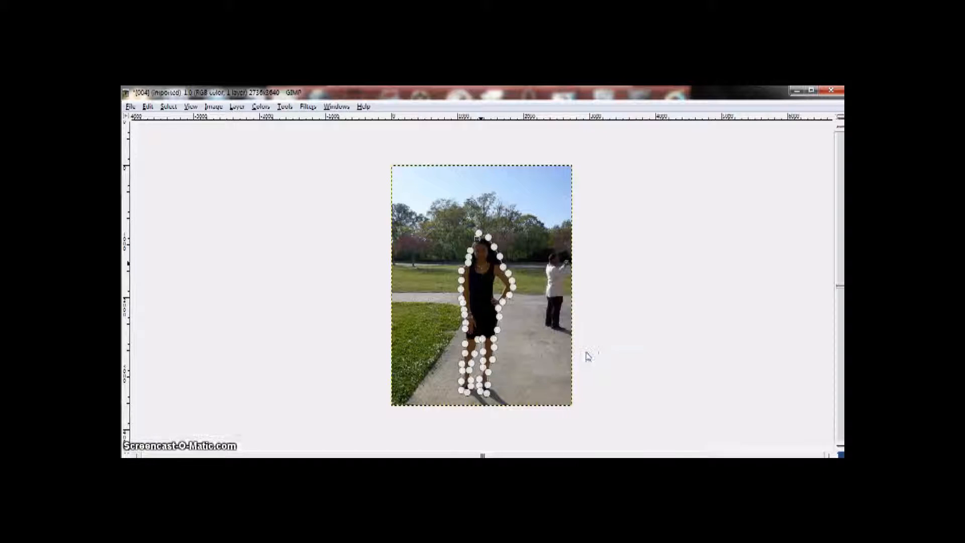
click(478, 314)
right_click(478, 316)
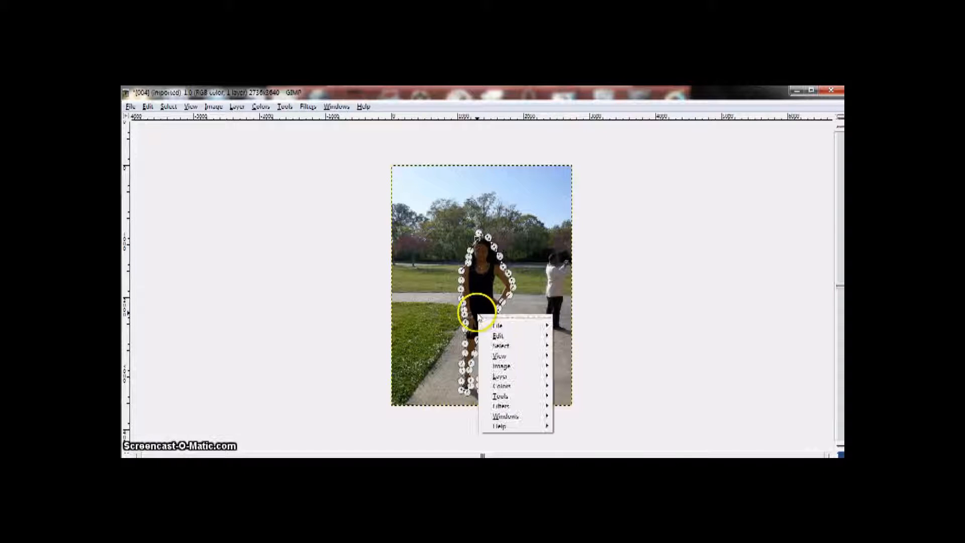
mouse_move(503, 347)
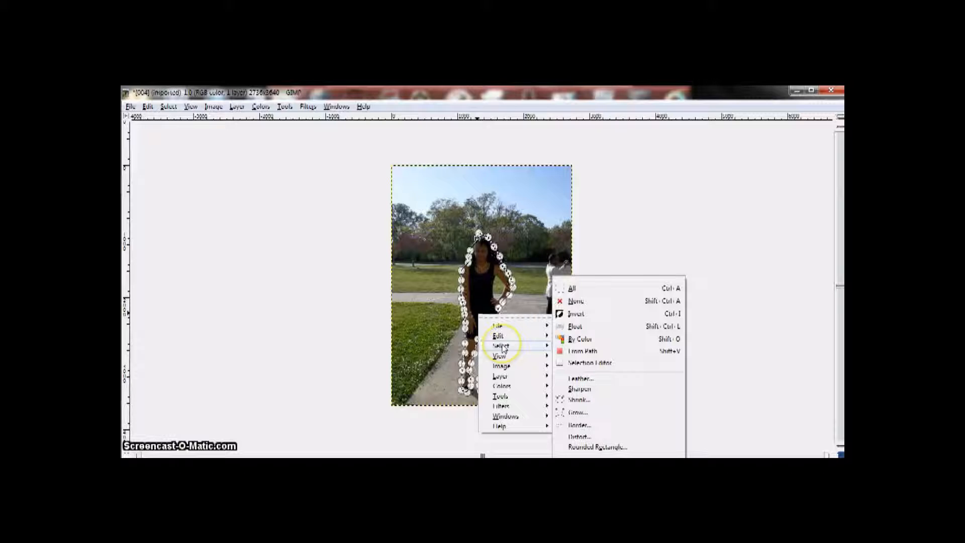
click(597, 353)
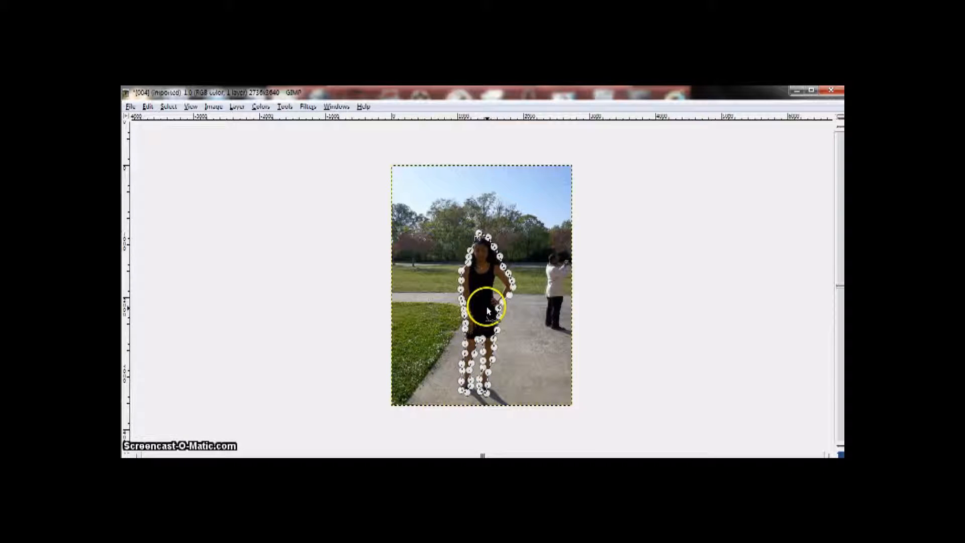
right_click(480, 263)
click(481, 263)
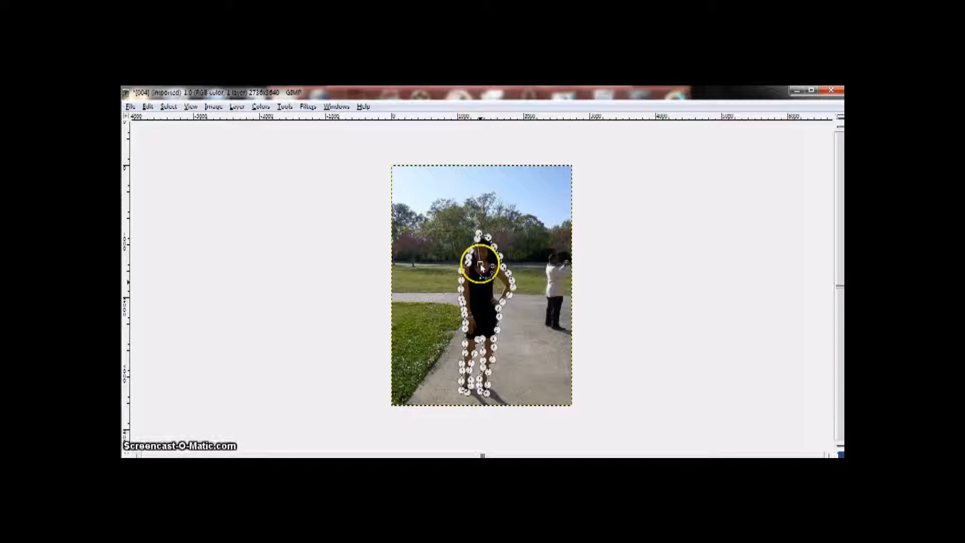
click(148, 107)
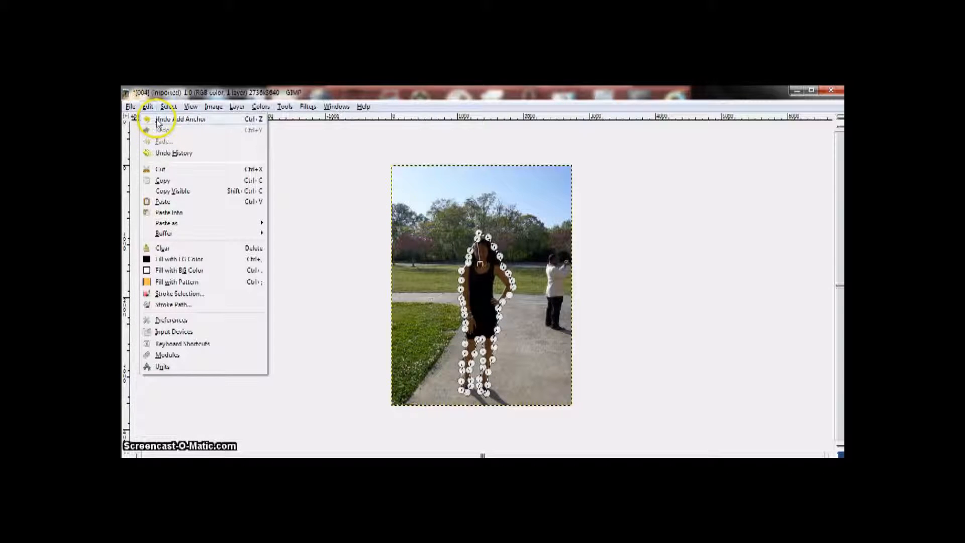
click(156, 118)
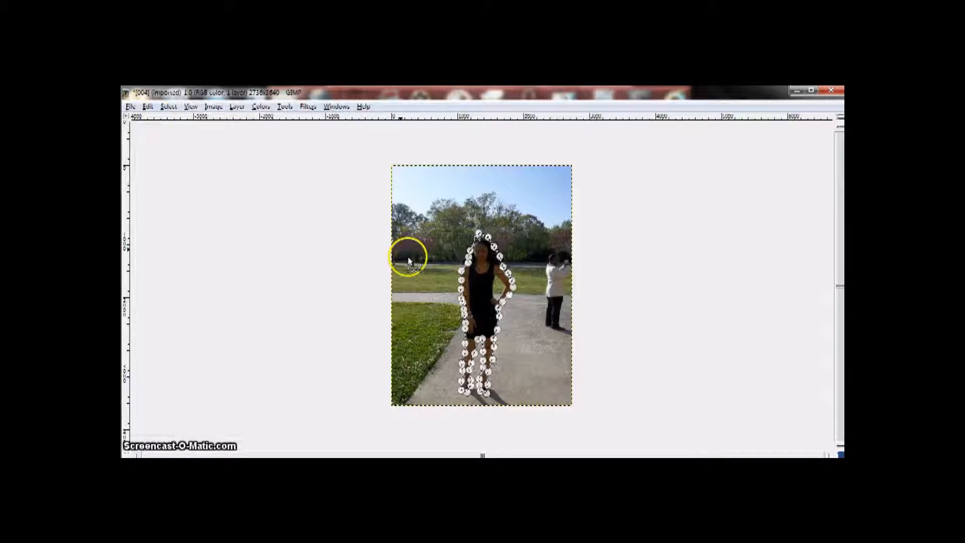
click(148, 107)
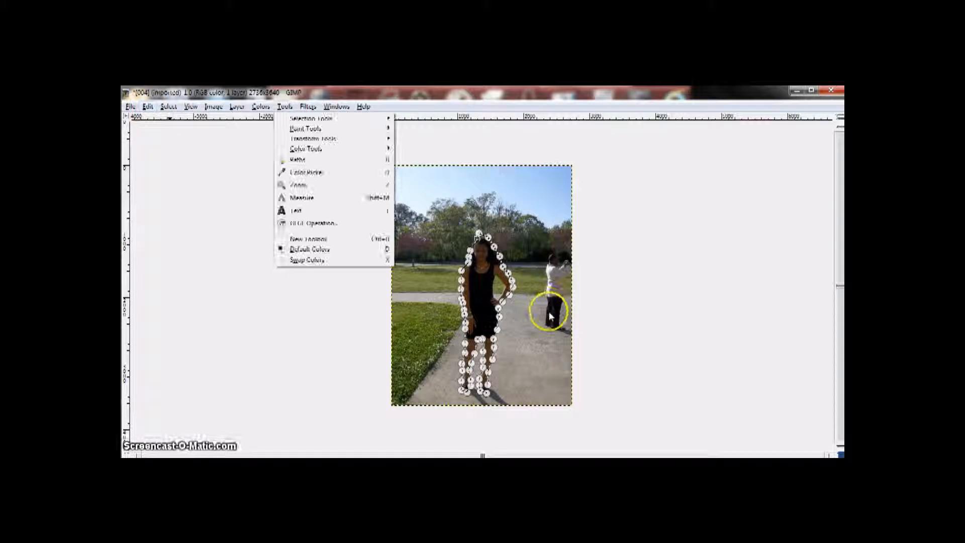
click(485, 286)
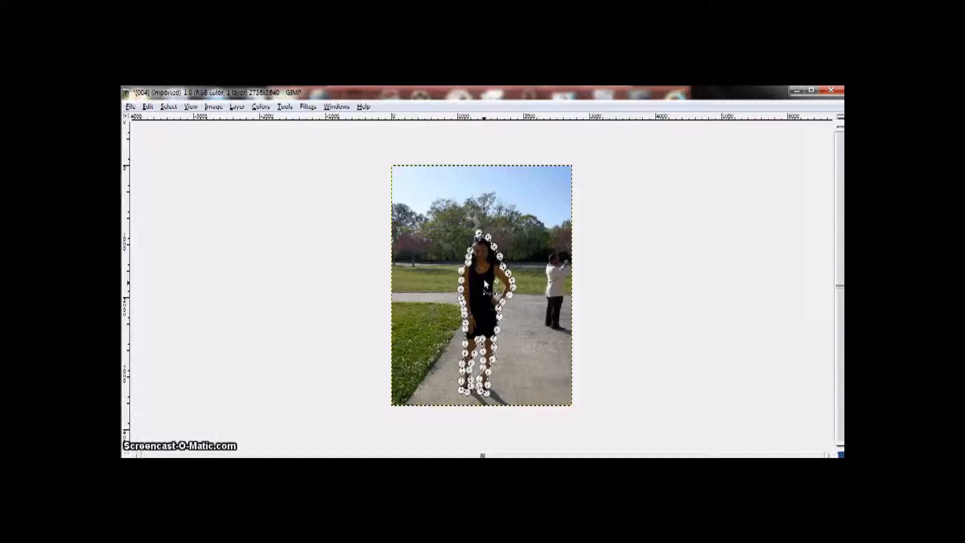
Invert the selection around the woman and delete the photo's background
right_click(485, 285)
click(518, 312)
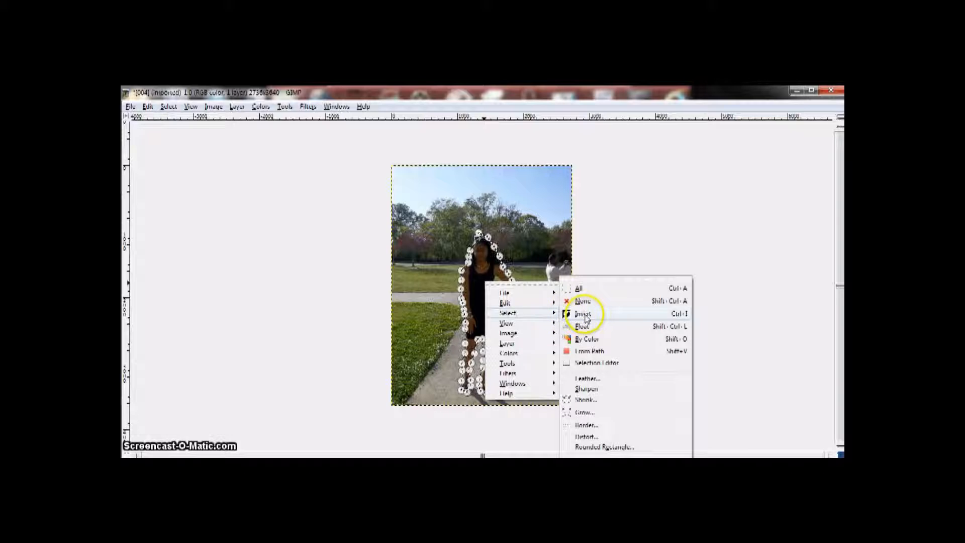
click(637, 320)
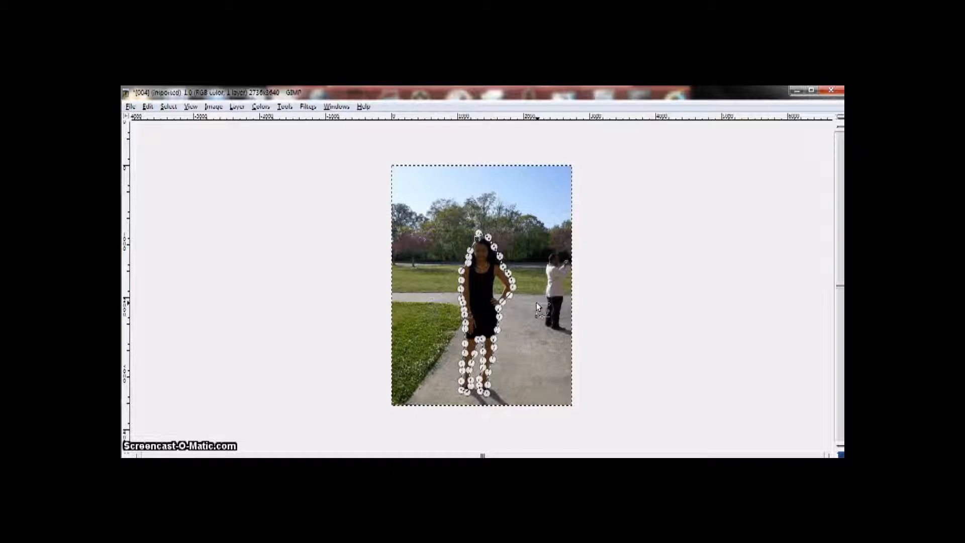
key(Delete)
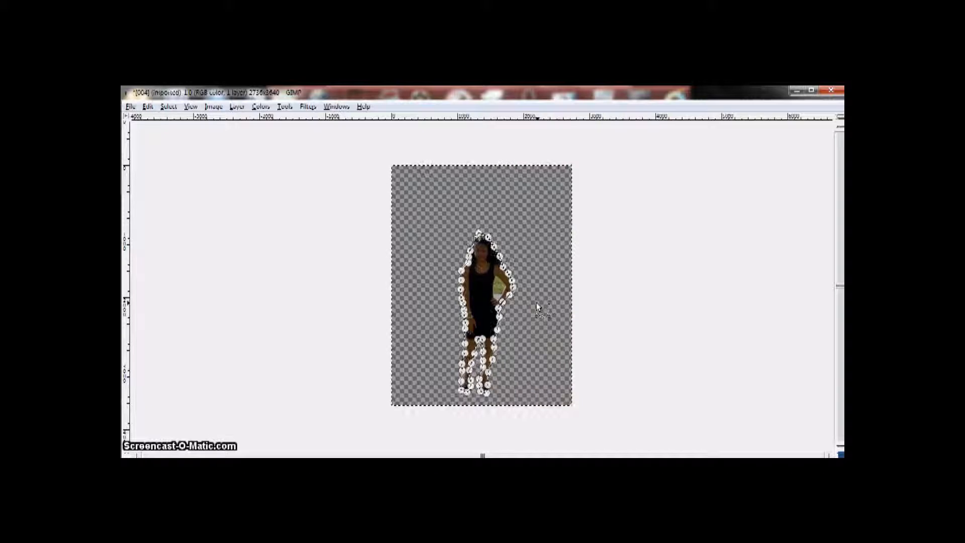
Save the cutout as an XCF file in the Pictures folder, using the woman's name as the file name
click(492, 207)
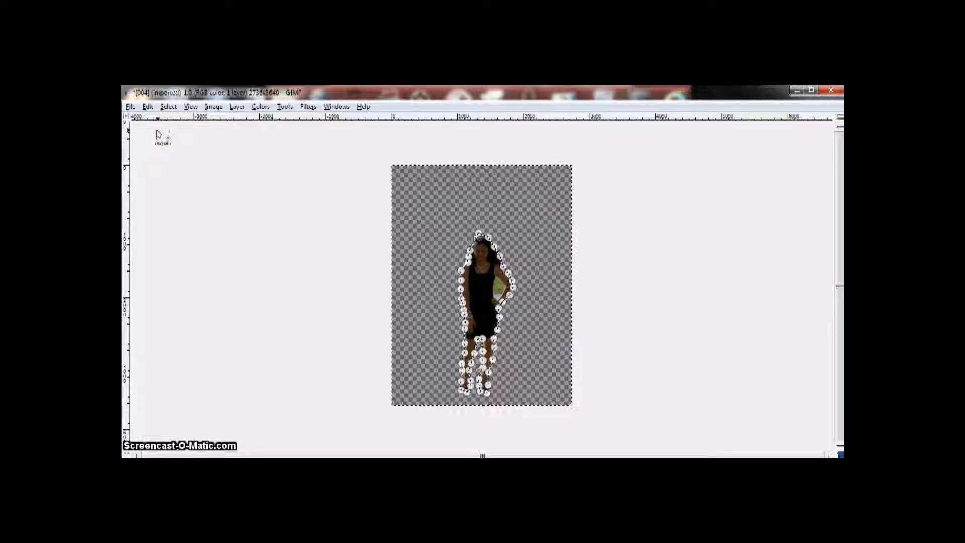
click(130, 107)
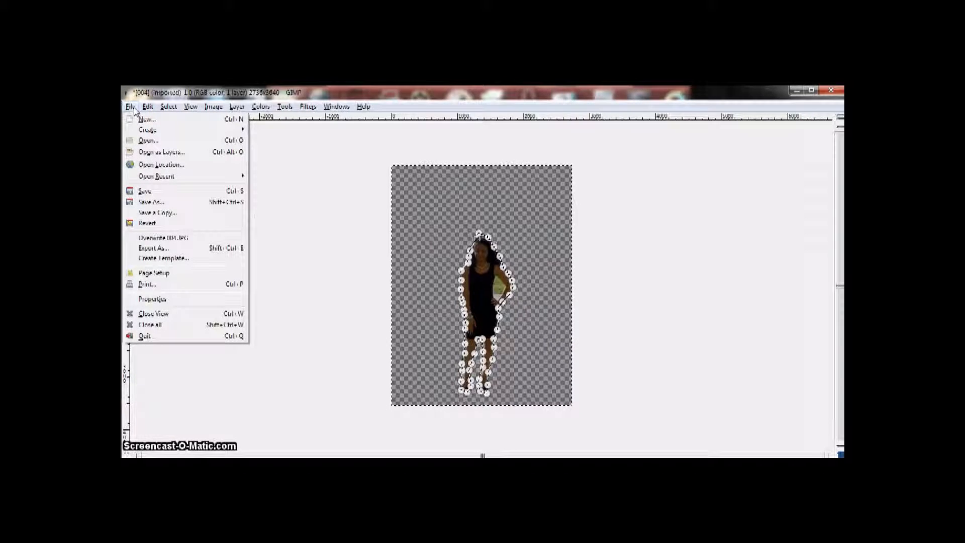
click(149, 202)
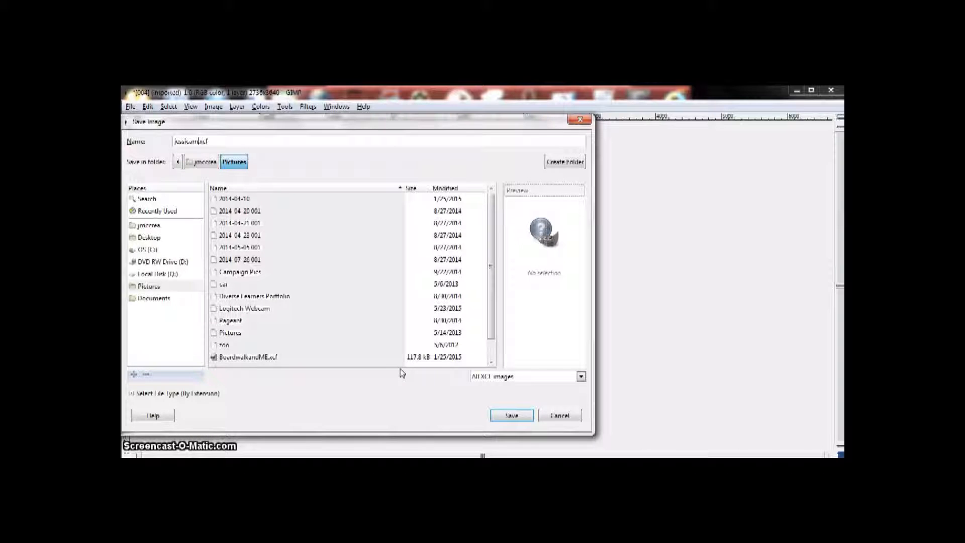
click(509, 419)
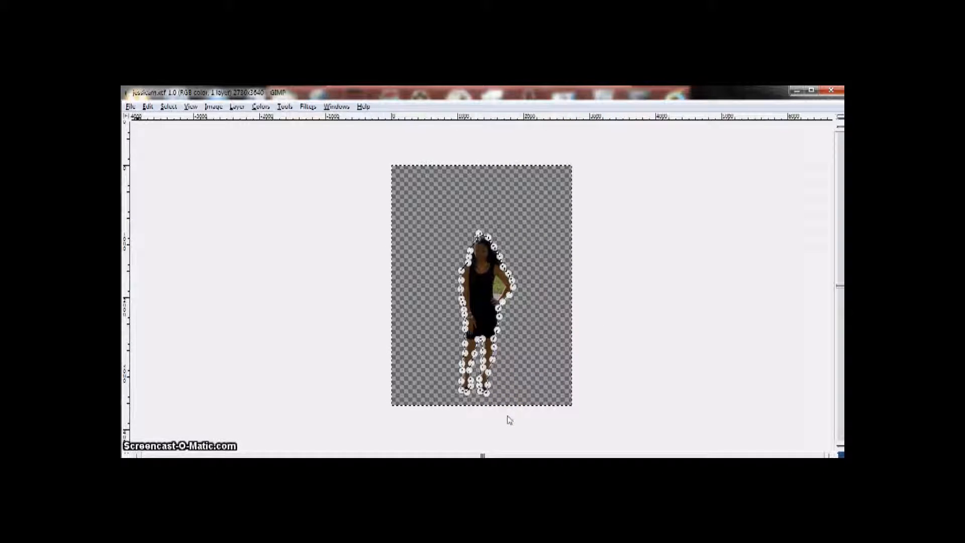
Close all images and reopen the newly saved XCF cutout from the Pictures folder
click(130, 108)
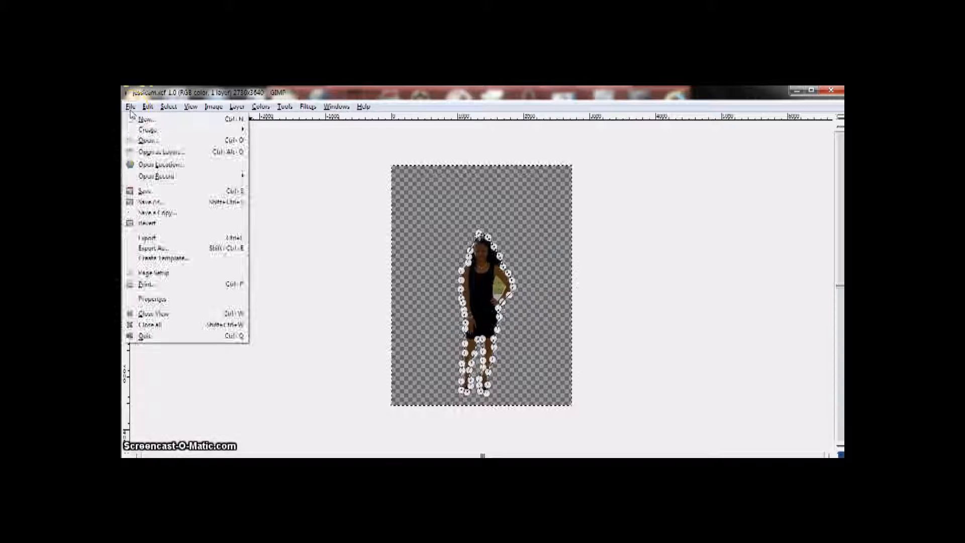
click(170, 325)
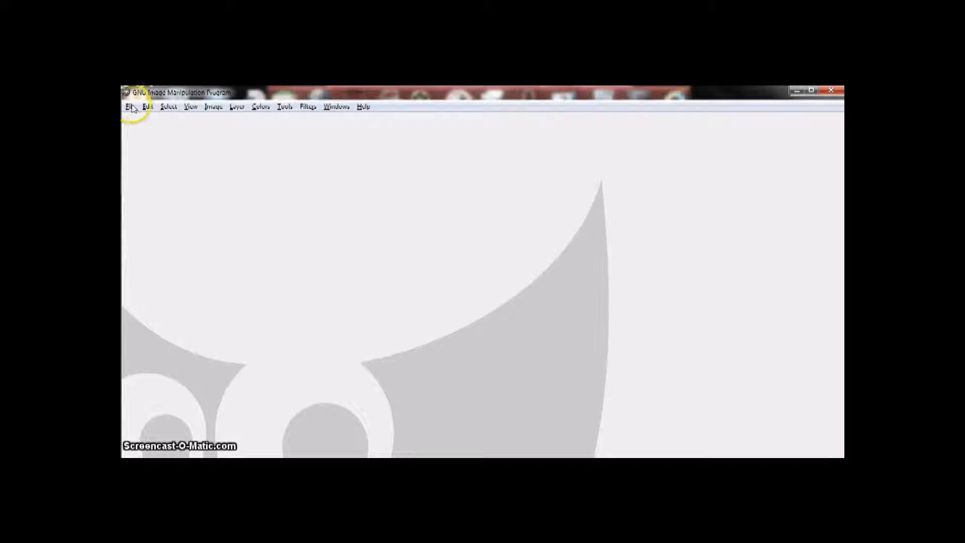
click(132, 108)
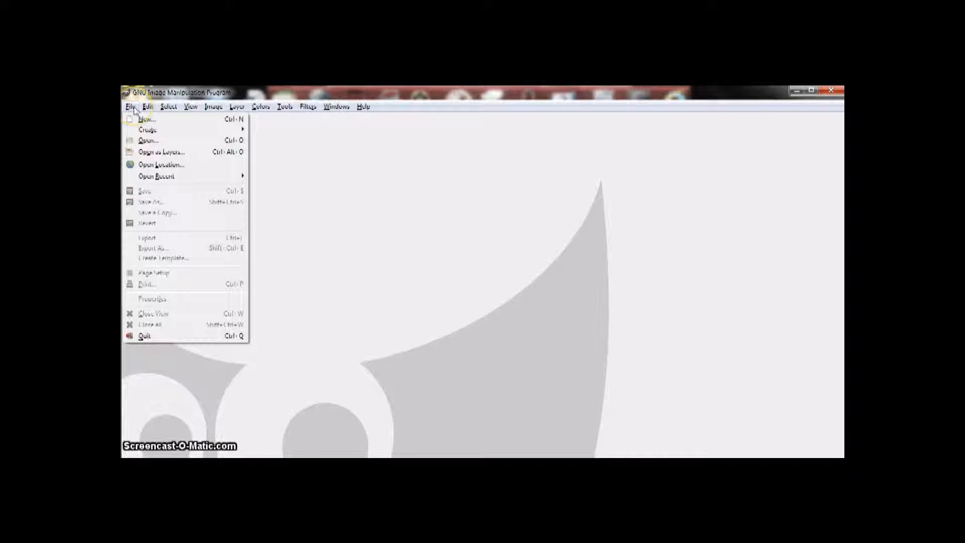
click(150, 142)
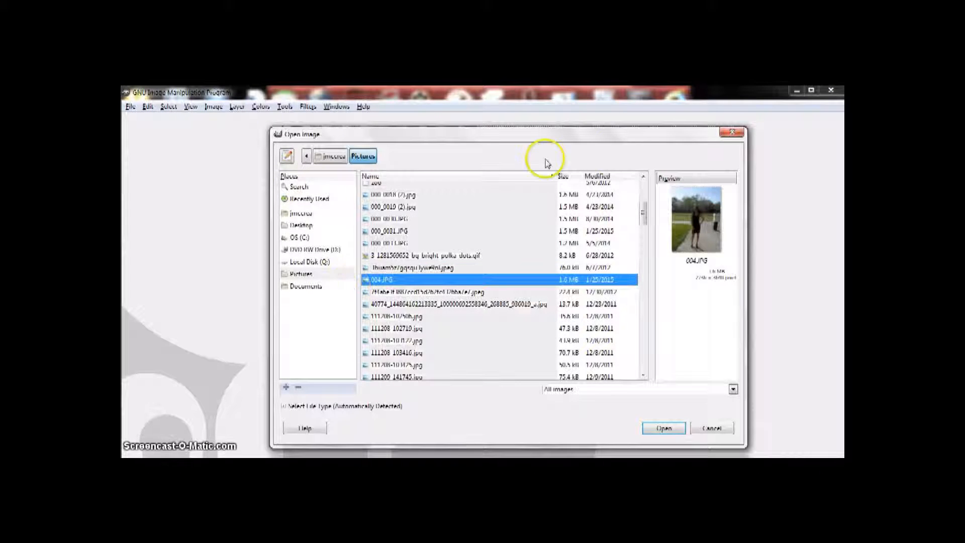
drag(643, 215, 642, 367)
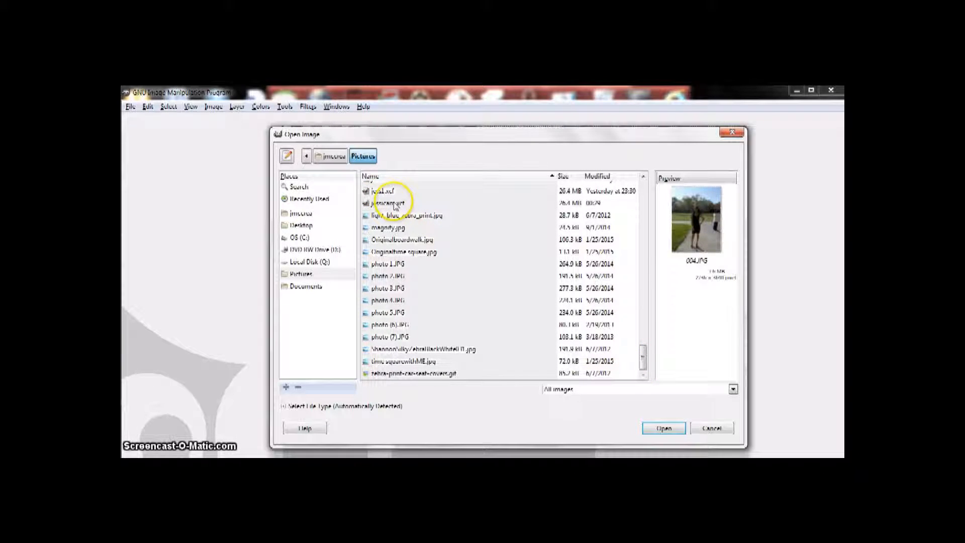
click(399, 206)
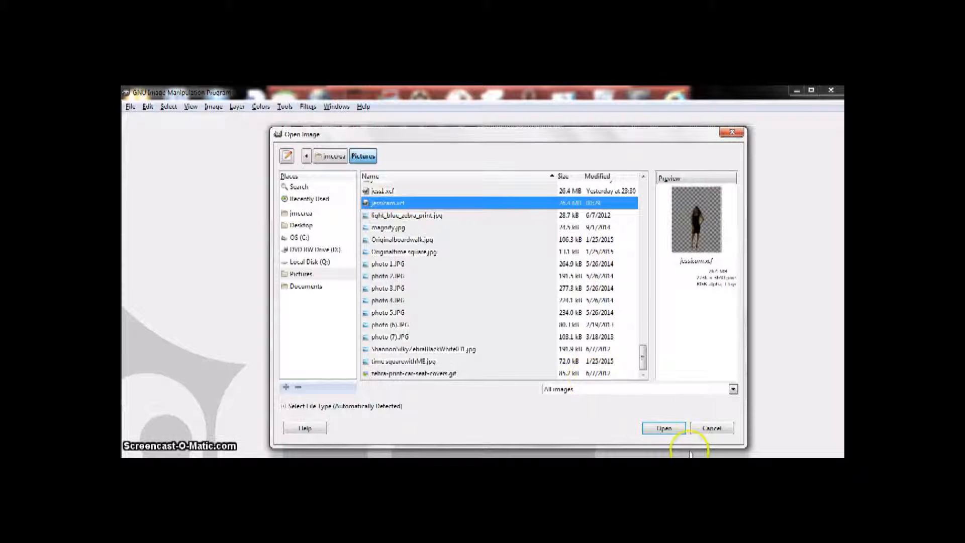
click(664, 429)
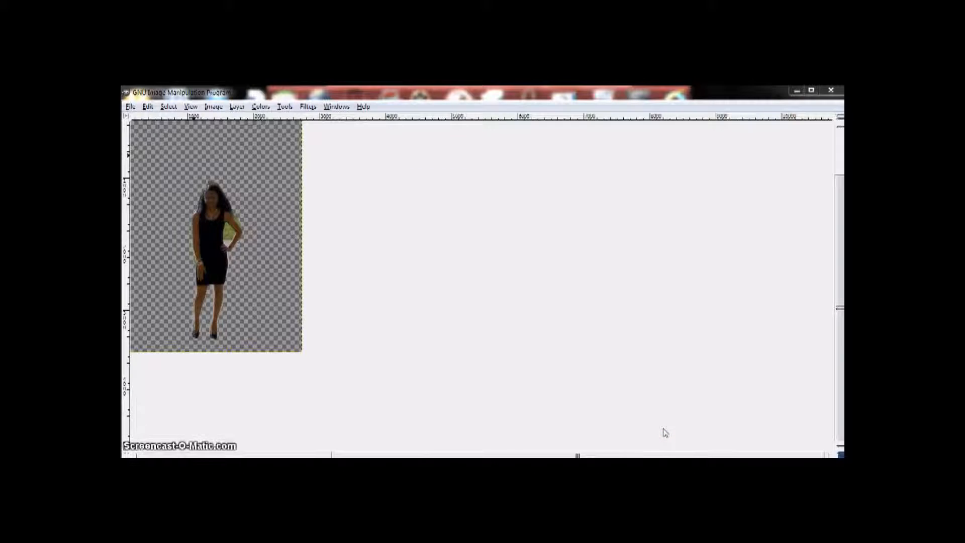